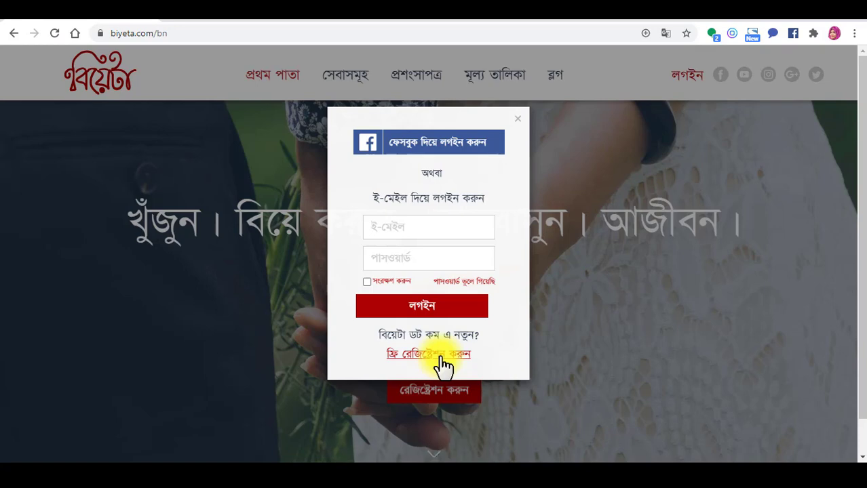
# Log in to the Biyeta account with the account e-mail address and password
pyautogui.click(392, 226)
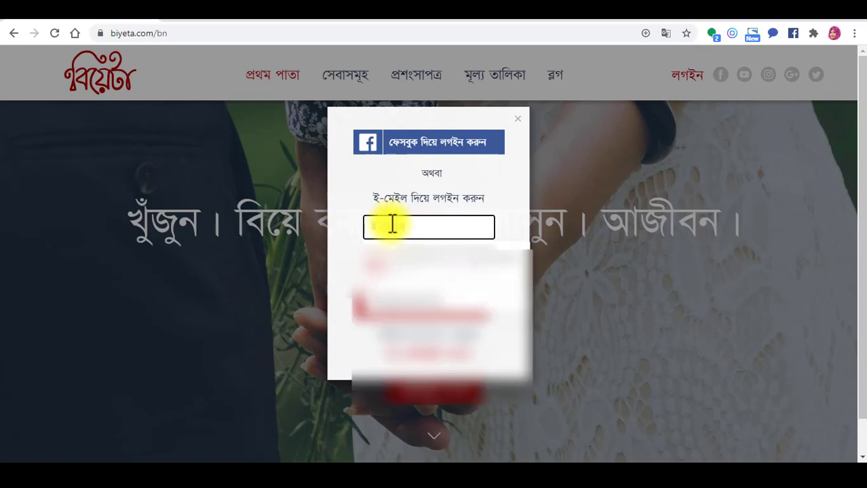
pyautogui.write('...')
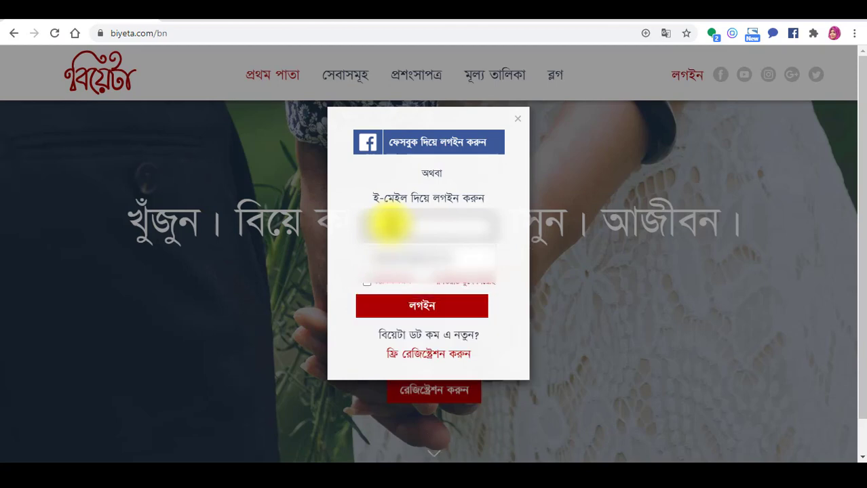
pyautogui.write('...')
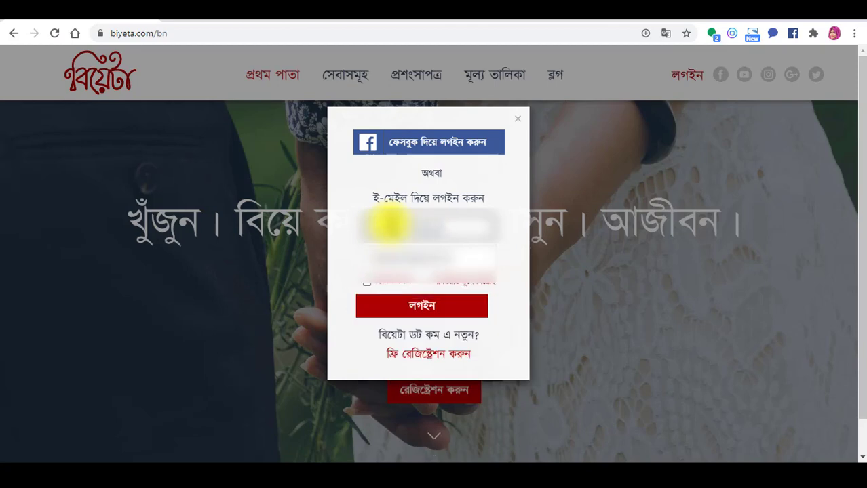
pyautogui.write('...')
pyautogui.click(382, 260)
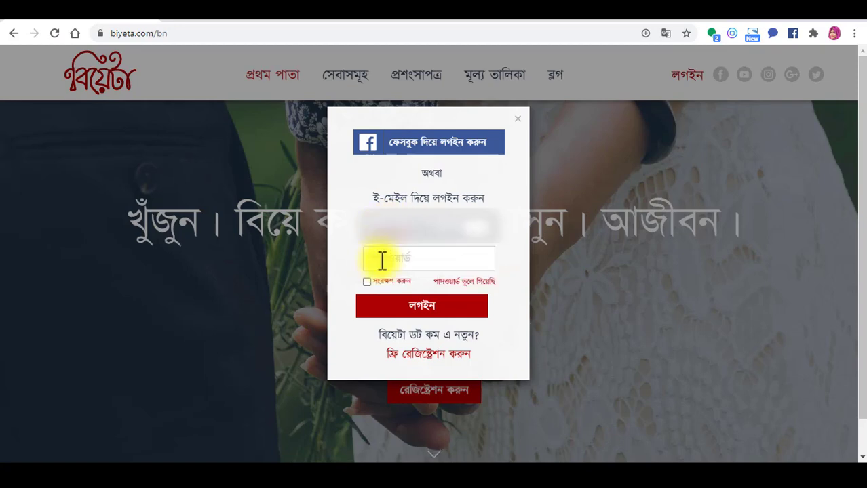
pyautogui.click(382, 261)
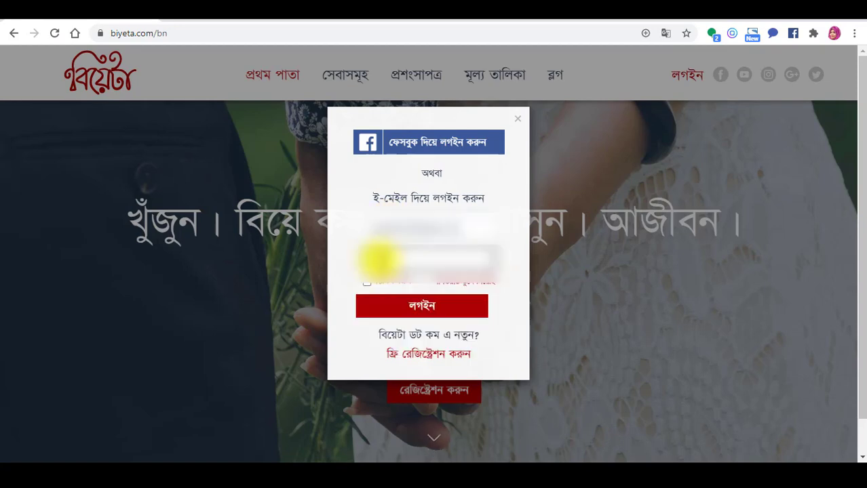
pyautogui.click(417, 312)
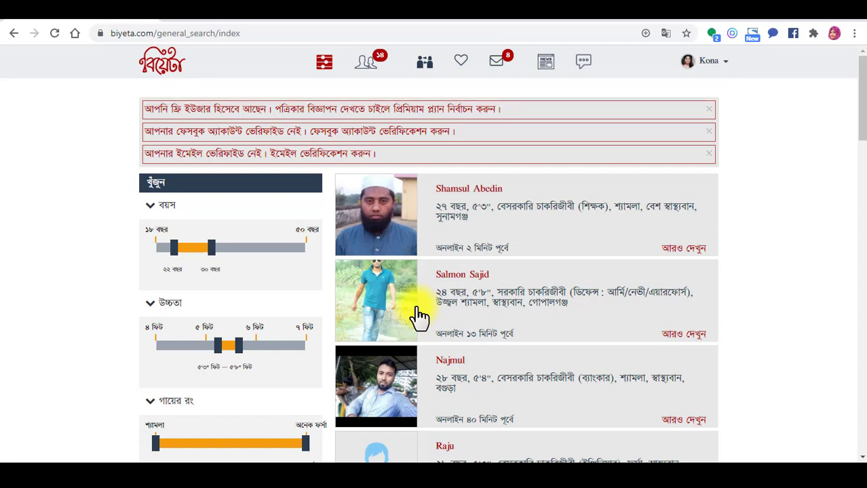
# Browse the matching candidates and open the short profile of the 30-year-old banker from Dhaka
pyautogui.scroll(-12, 445, 301)
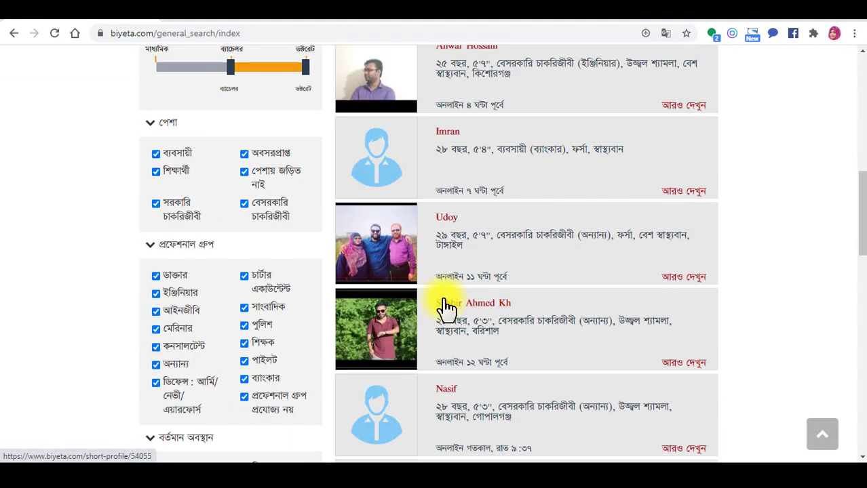
pyautogui.scroll(-10, 445, 305)
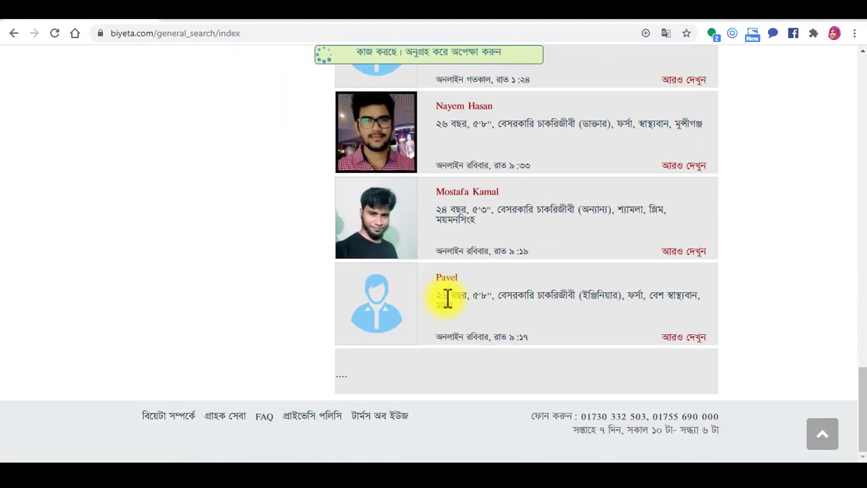
pyautogui.scroll(-6, 447, 297)
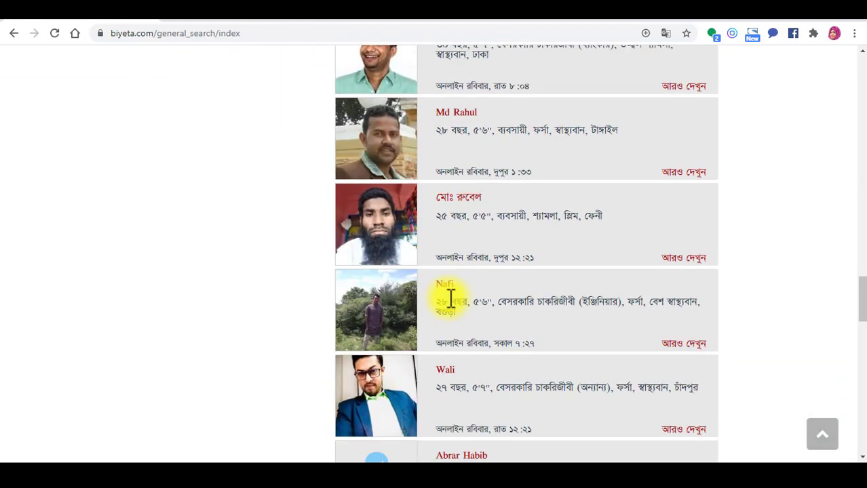
pyautogui.click(467, 164)
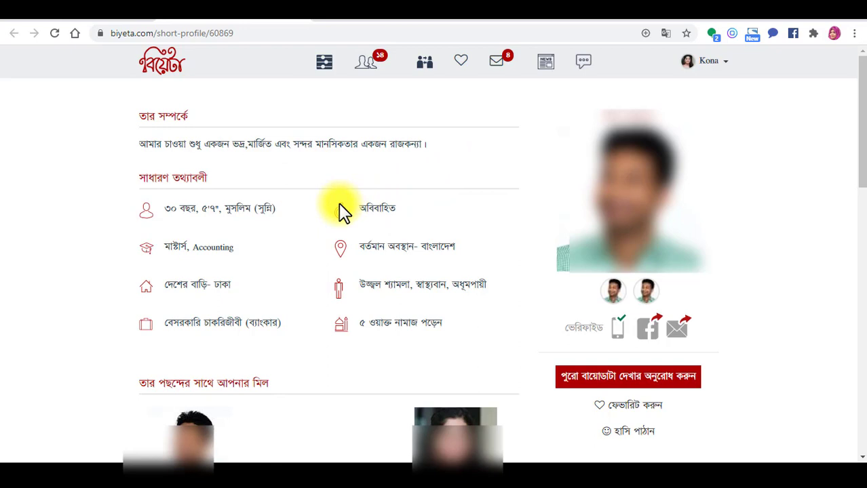
# Request the candidate's full biodata, open the plan details it offers, and choose the Gold plan upgrade
pyautogui.click(619, 377)
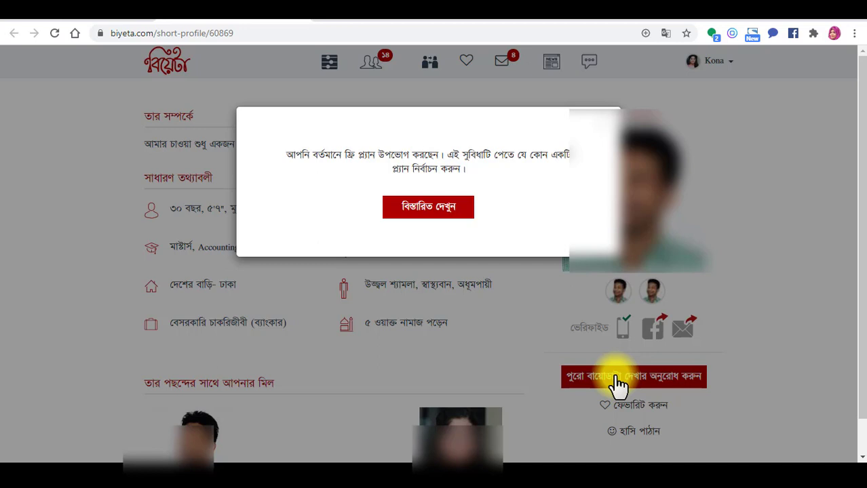
pyautogui.click(433, 211)
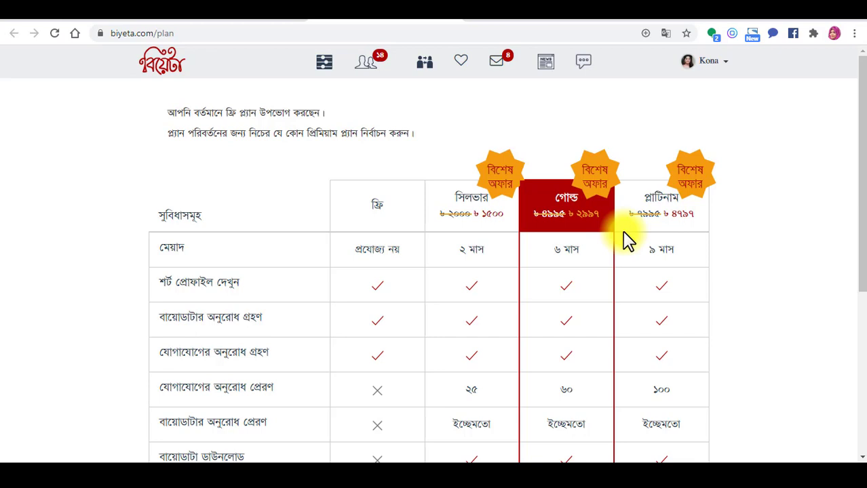
pyautogui.scroll(-4, 592, 245)
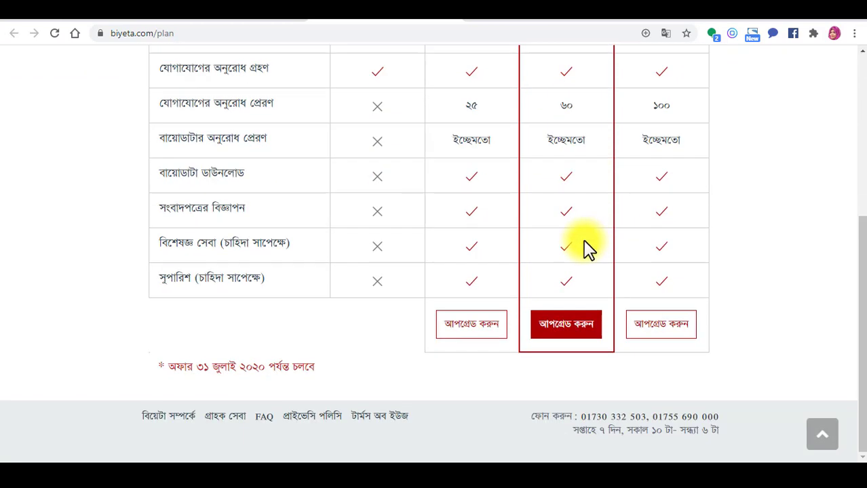
pyautogui.scroll(3, 578, 280)
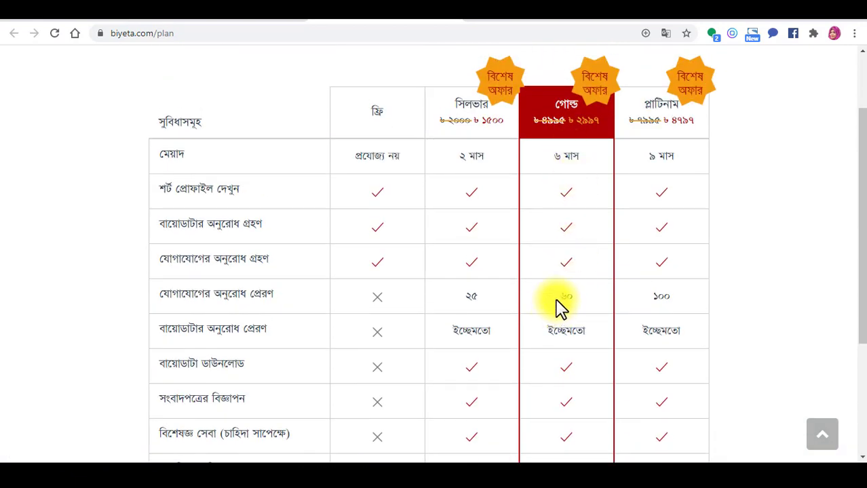
pyautogui.scroll(-3, 561, 304)
pyautogui.click(570, 336)
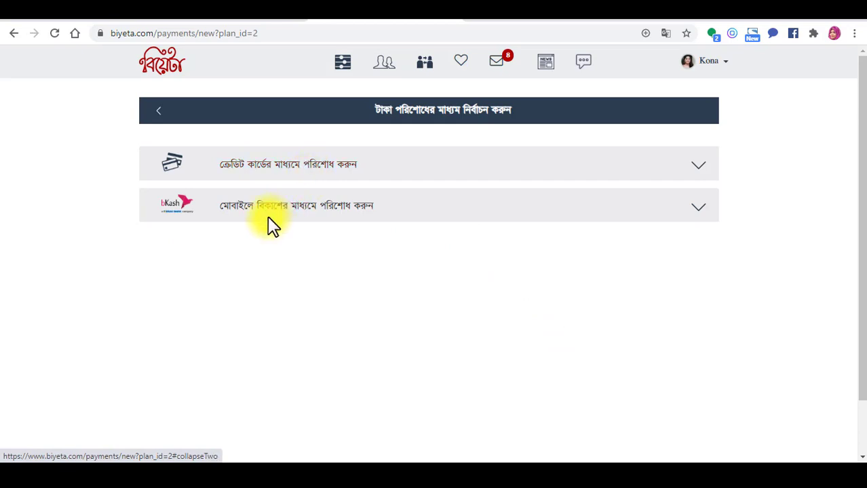
# View the credit card payment options, close them, and expand the bKash mobile payment option
pyautogui.click(282, 172)
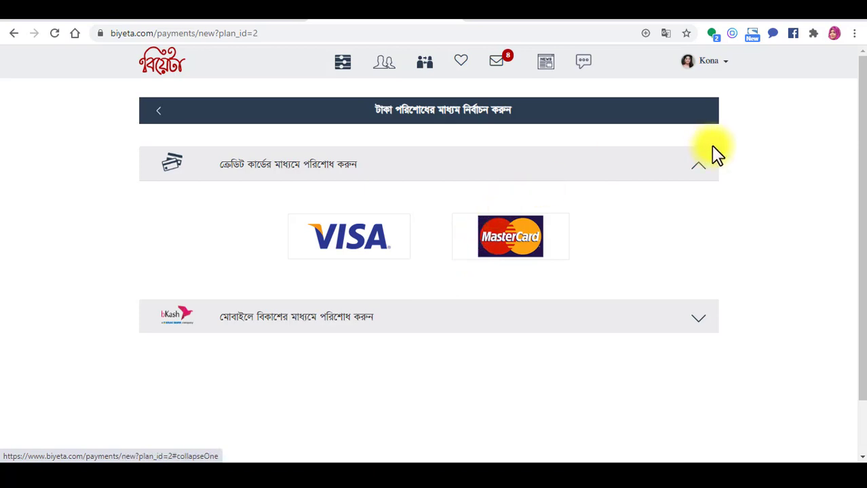
pyautogui.click(696, 177)
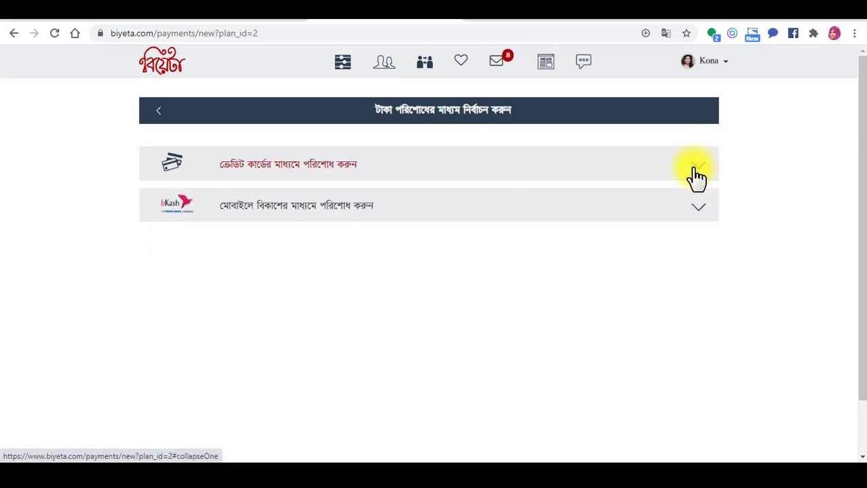
pyautogui.click(462, 212)
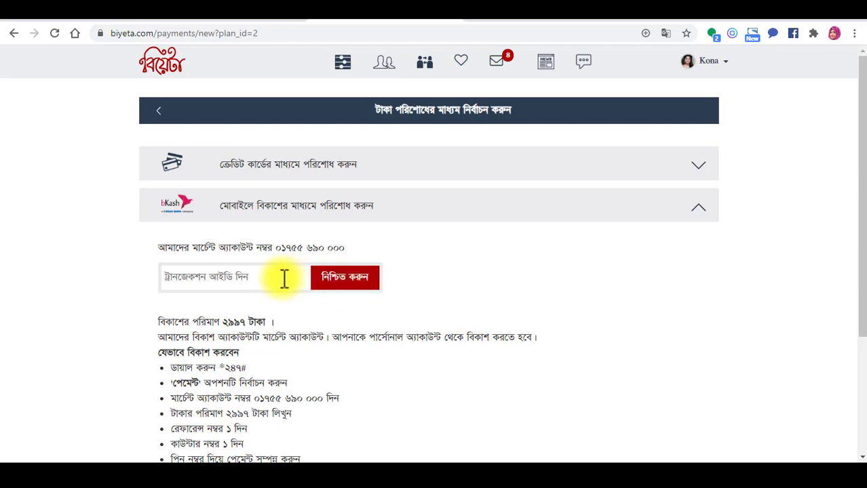
# Enter the bKash transaction ID and confirm the payment, and open the account's payment plan page
pyautogui.click(204, 278)
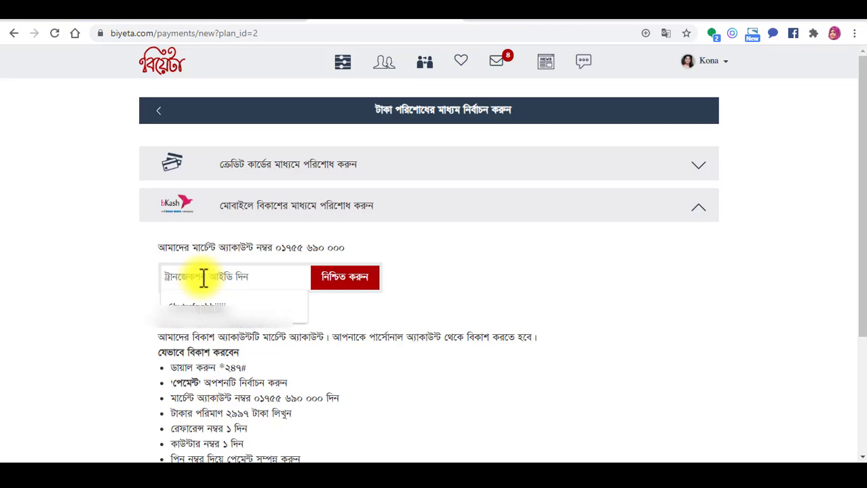
pyautogui.write('...')
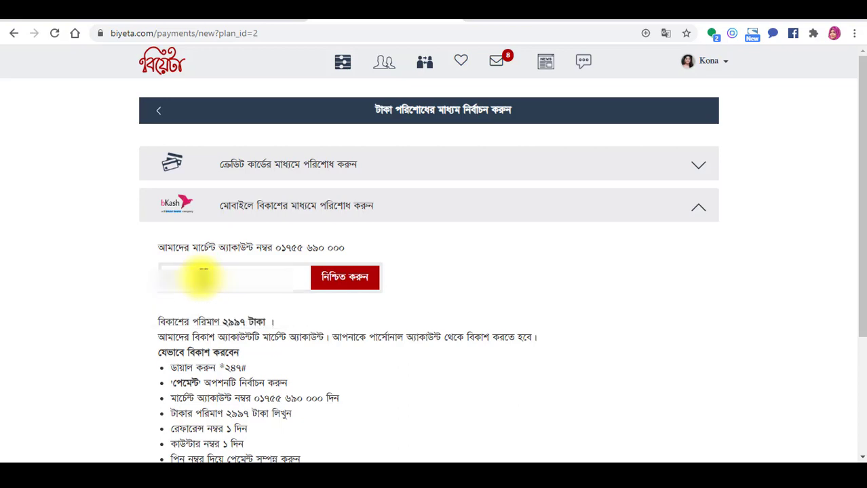
pyautogui.write('...')
pyautogui.click(348, 281)
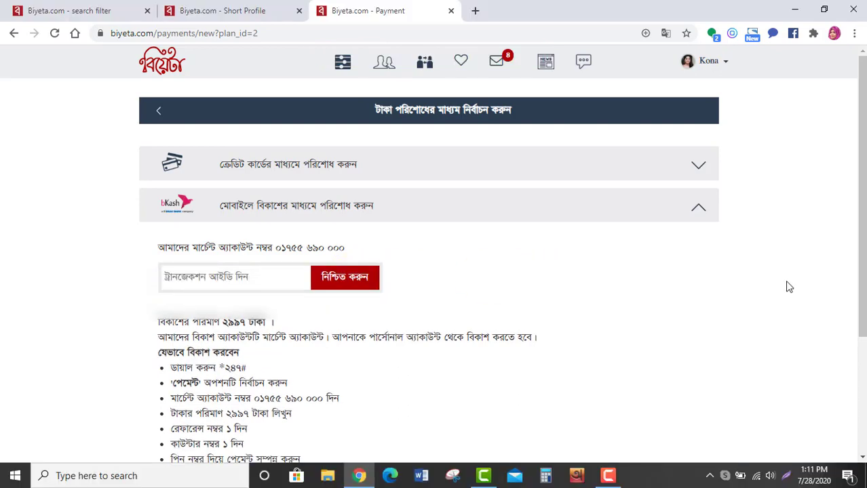
pyautogui.click(724, 63)
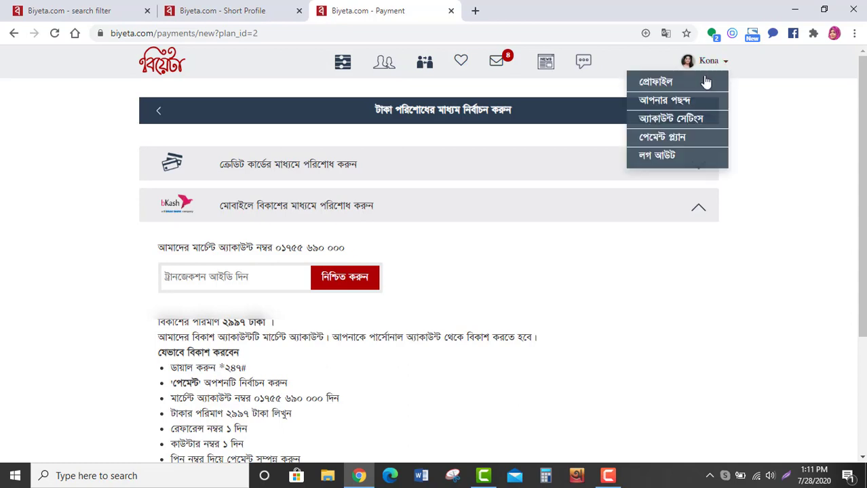
pyautogui.click(647, 139)
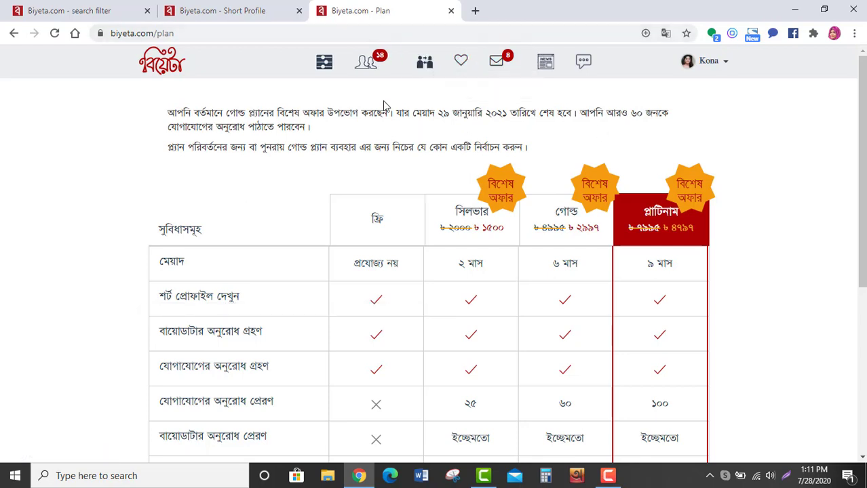
# Return to the candidate's short profile, reload it, and send the request to see the full biodata
pyautogui.click(196, 13)
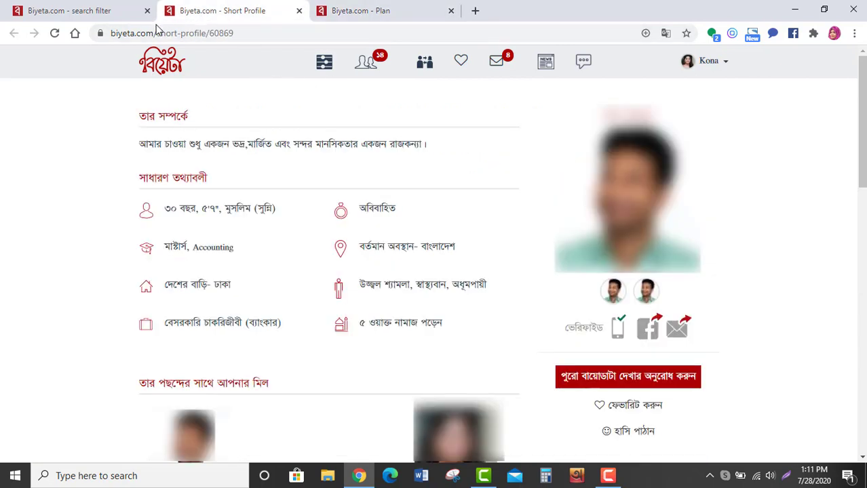
pyautogui.click(55, 33)
pyautogui.click(616, 384)
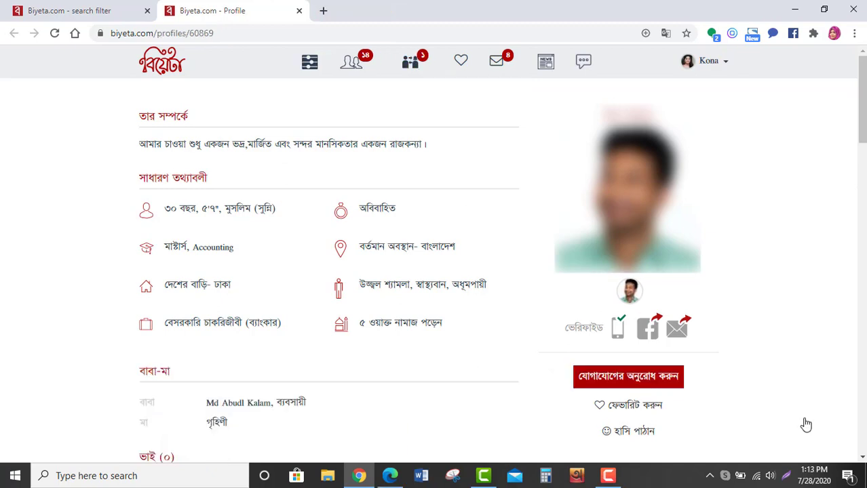
# Open the biodata and contact list and send the listed candidate a contact request
pyautogui.click(412, 62)
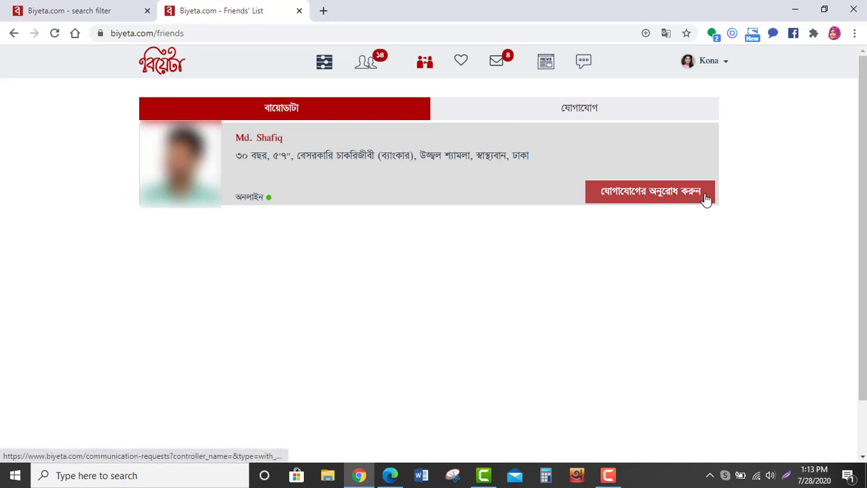
pyautogui.click(645, 197)
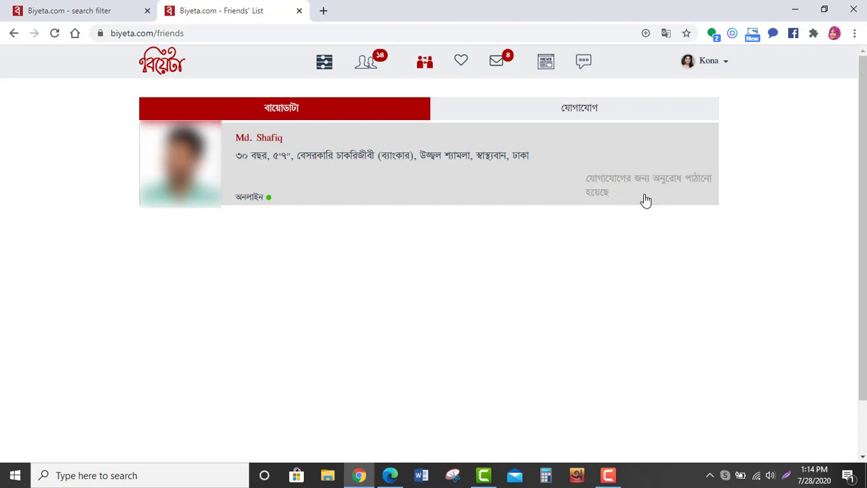
# Reload the biodata and contact list, view the candidate's contact details and new message form, and close the form unsent
pyautogui.click(421, 64)
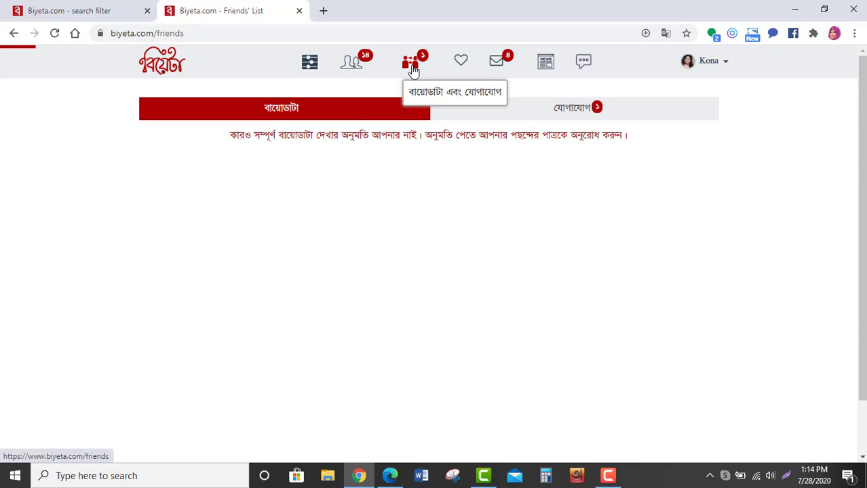
pyautogui.click(575, 114)
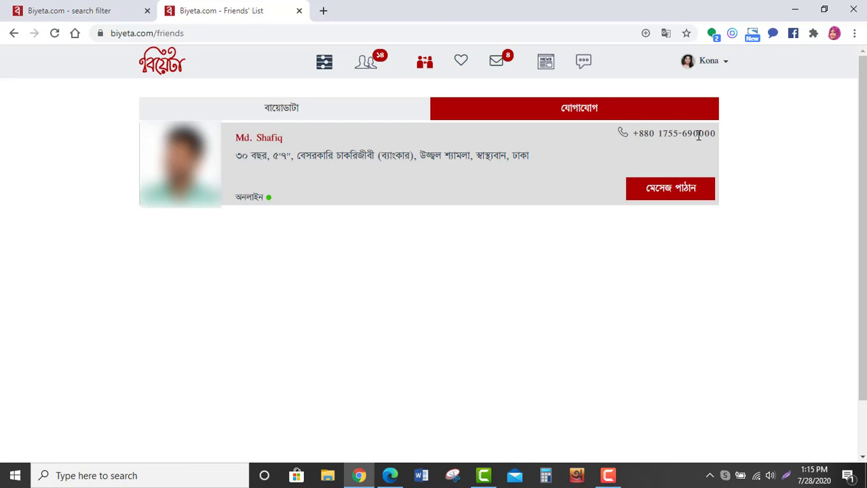
pyautogui.click(664, 194)
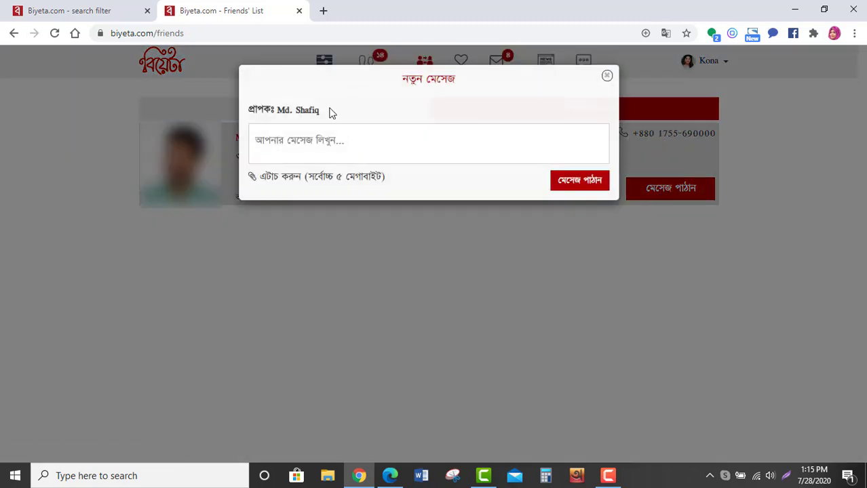
pyautogui.click(607, 77)
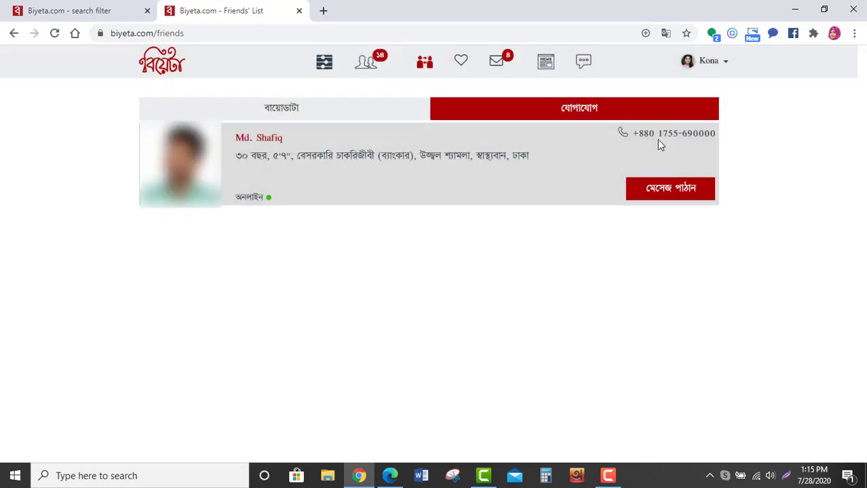